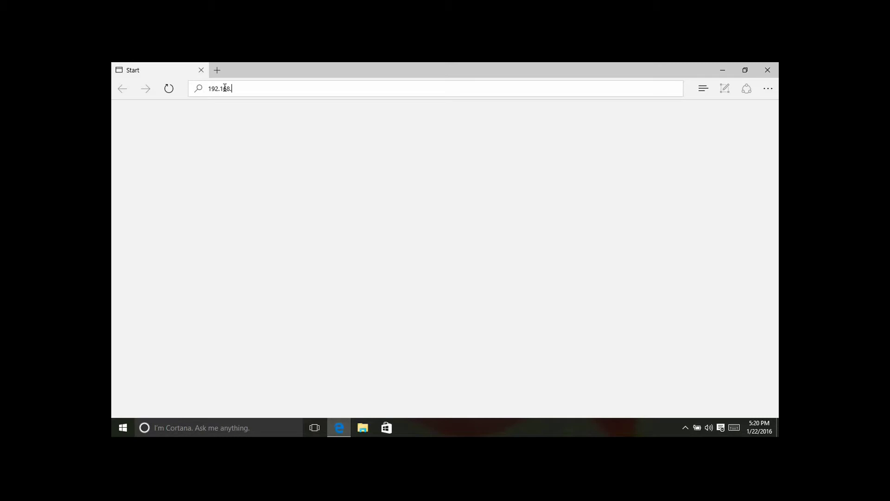
Go to 192.168.1.1 and continue past the certificate warning
type("1.1")
key("Return")
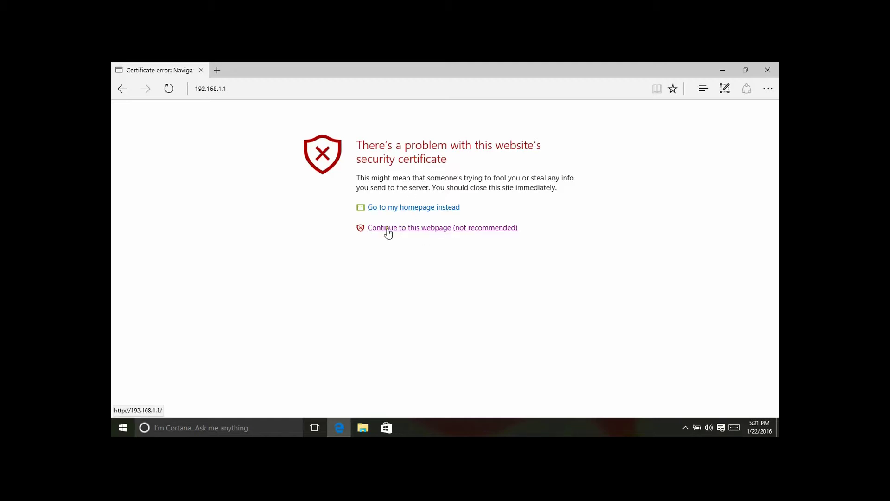
left_click(461, 230)
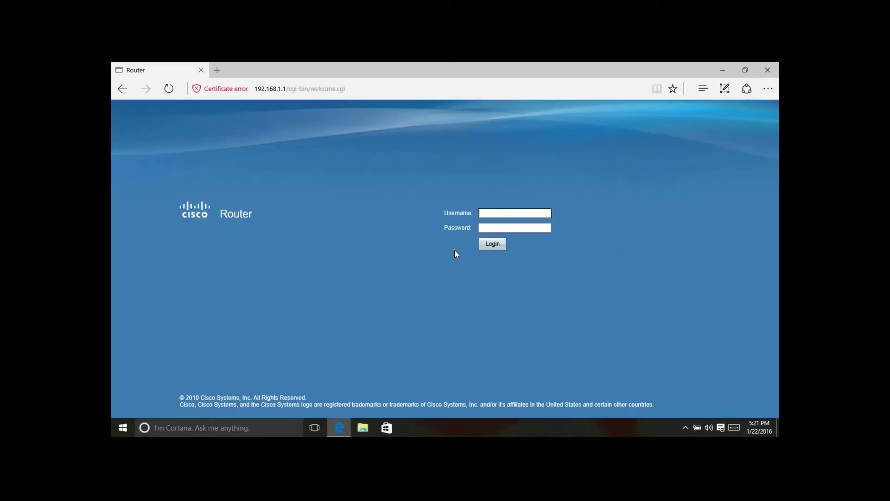
Sign in to the router with the administrator username and password
left_click(514, 214)
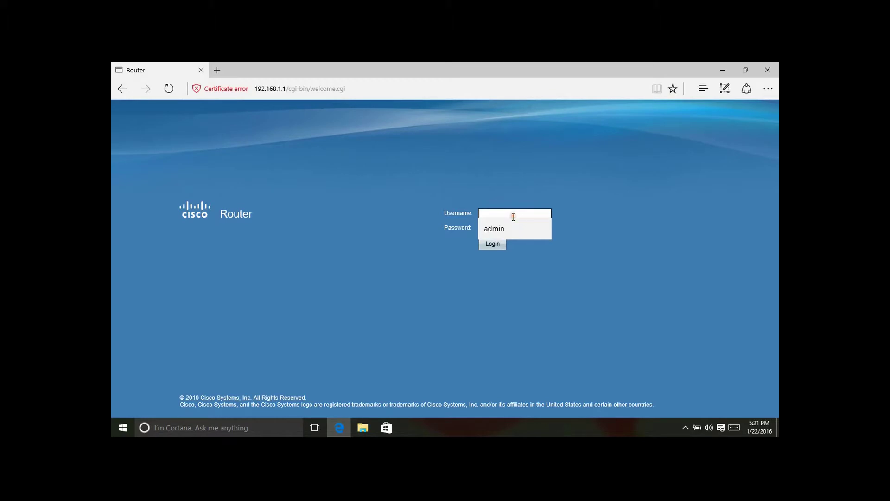
type("admin")
key("Tab")
type("admin")
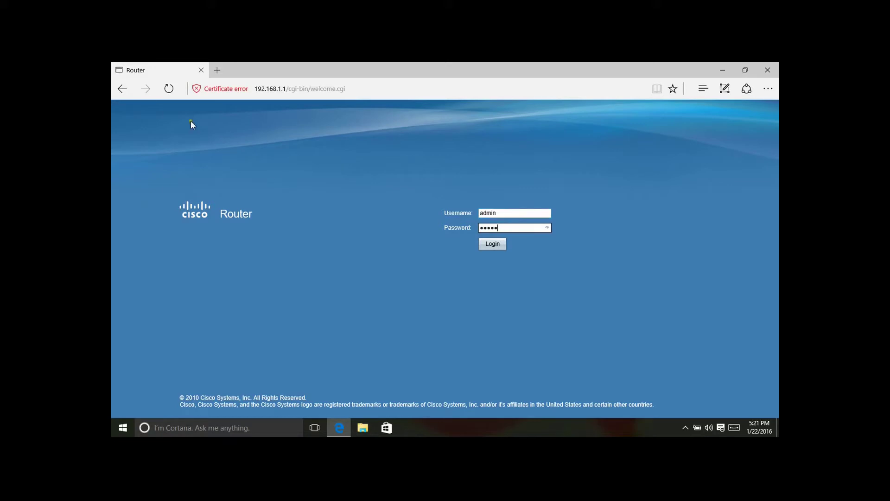
left_click(491, 244)
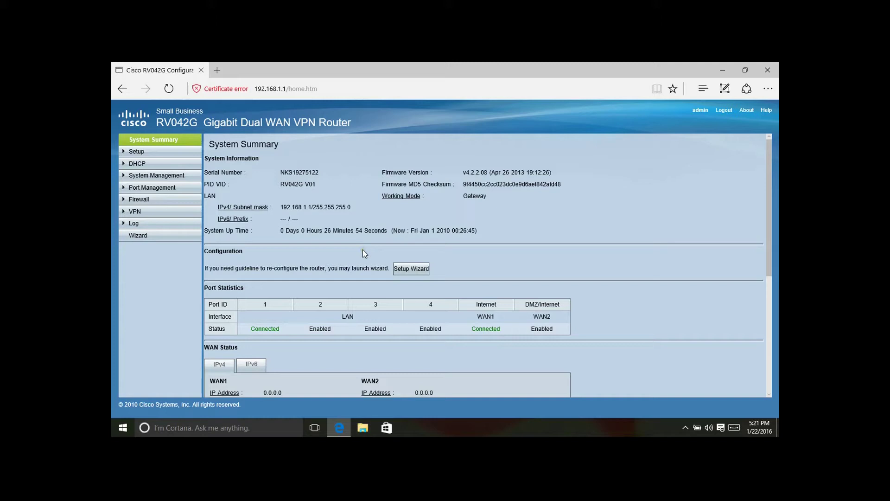
Check the WAN Status on the System Summary page, then open a new blank browser tab
scroll(363, 252, "down", 2)
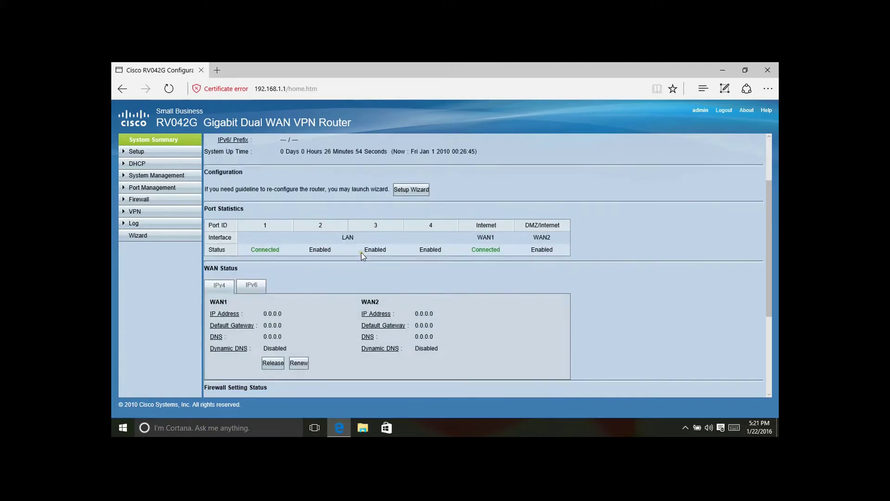
scroll(361, 254, "up", 2)
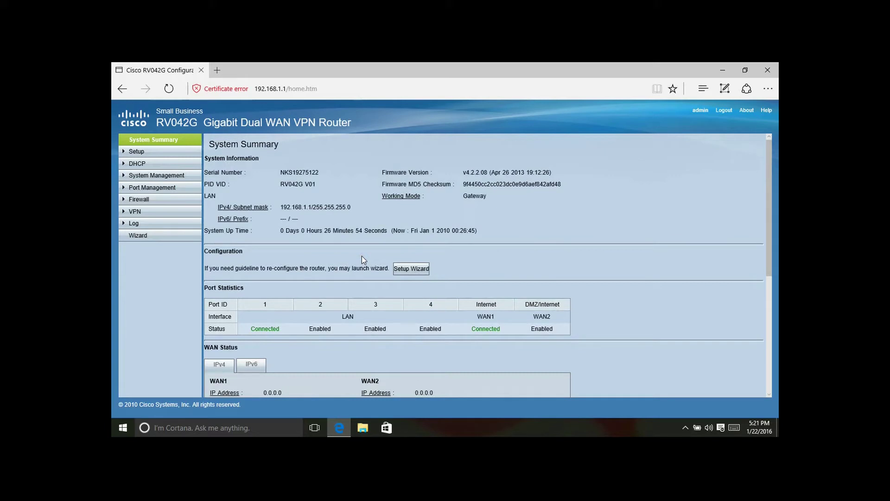
left_click(216, 70)
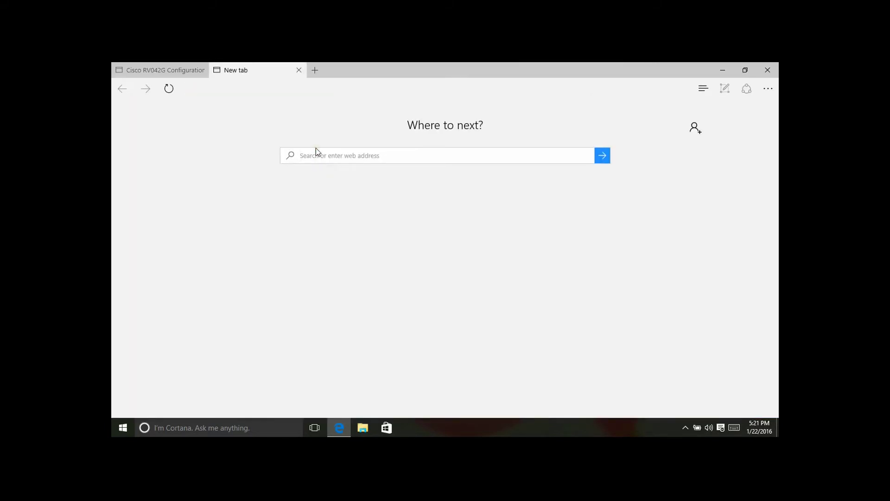
Search for 'speedtest' in the new tab, then return to the router's configuration tab
type("speedtest")
key("Return")
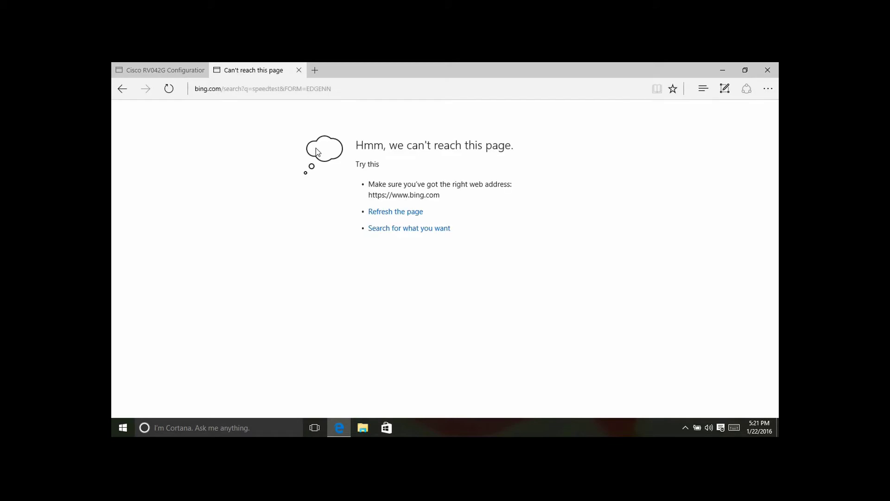
left_click(172, 69)
Follow the WAN1 IP Address link under WAN Status to open Setup > Network
scroll(308, 259, "down", 3)
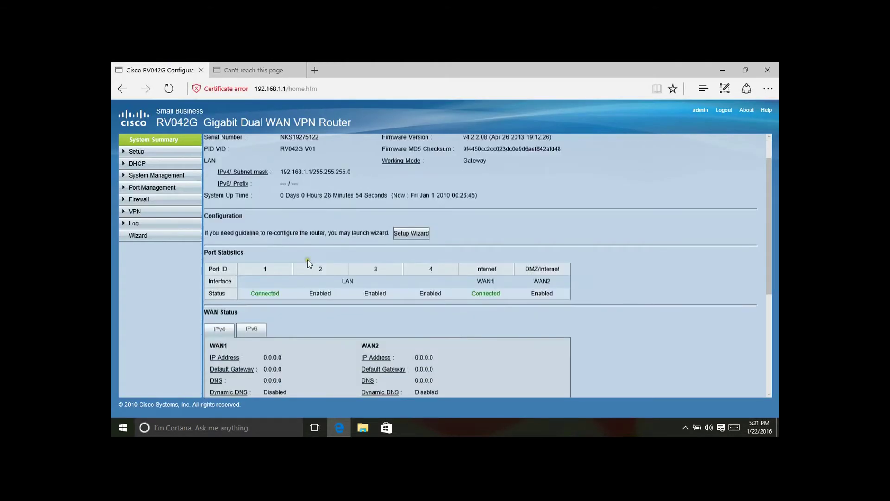
scroll(309, 260, "down", 2)
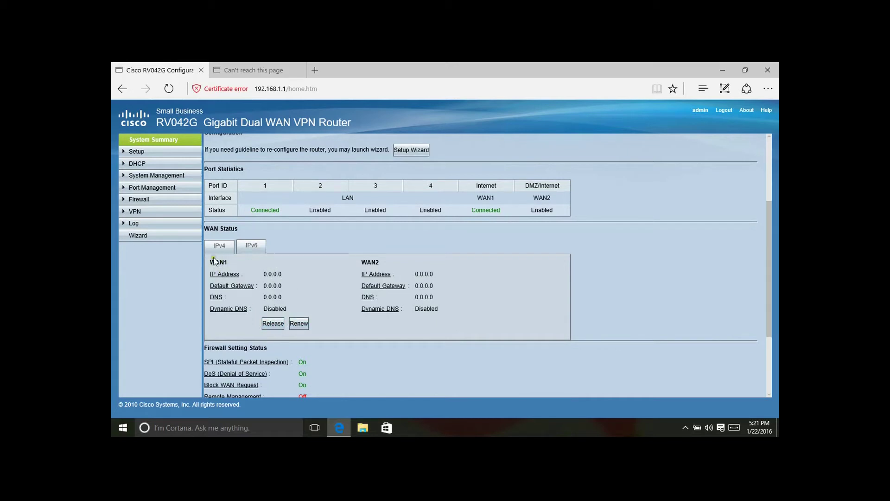
left_click(225, 275)
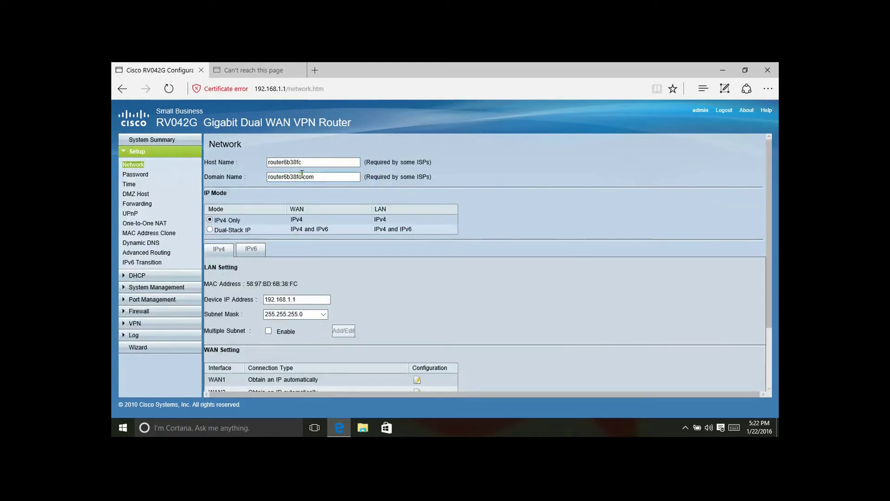
Find WAN1 ('Obtain an IP automatically') under WAN Setting and open its Edit WAN Connection page
scroll(304, 231, "down", 2)
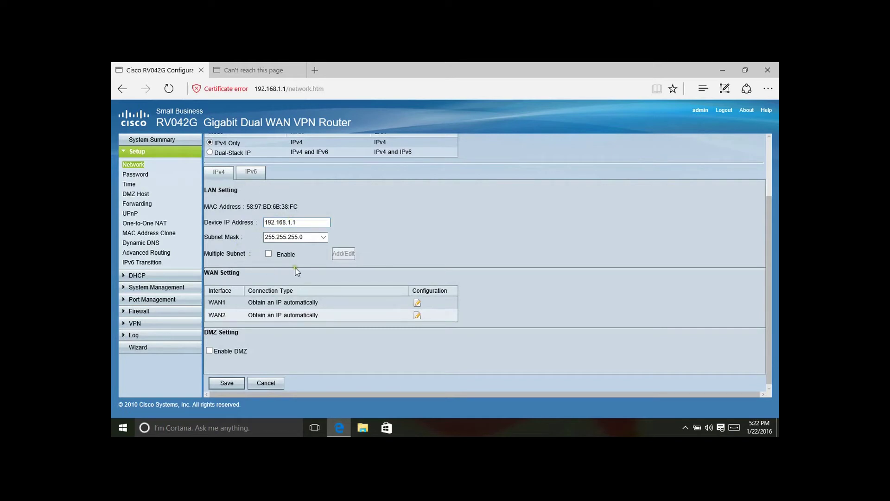
left_click_drag(212, 308, 346, 315)
left_click(416, 302)
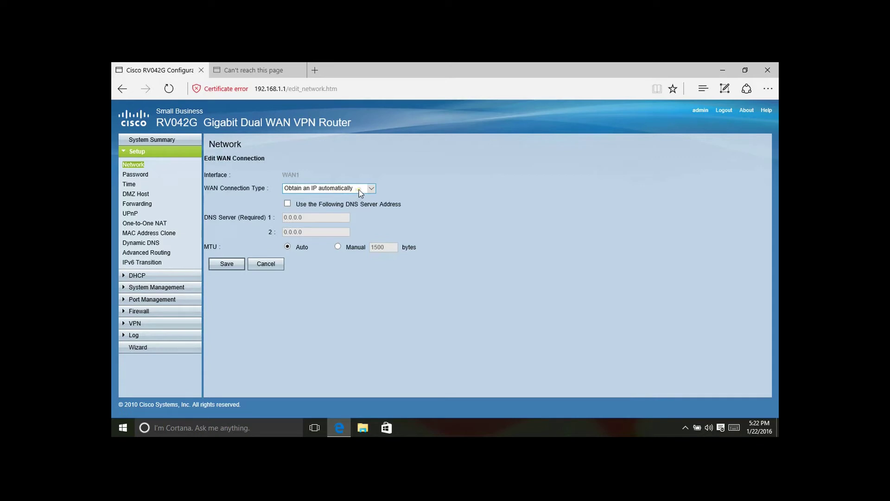
Switch WAN1's connection type to Static IP and select the placeholder 0.0.0.0 WAN IP
left_click(361, 193)
left_click(345, 196)
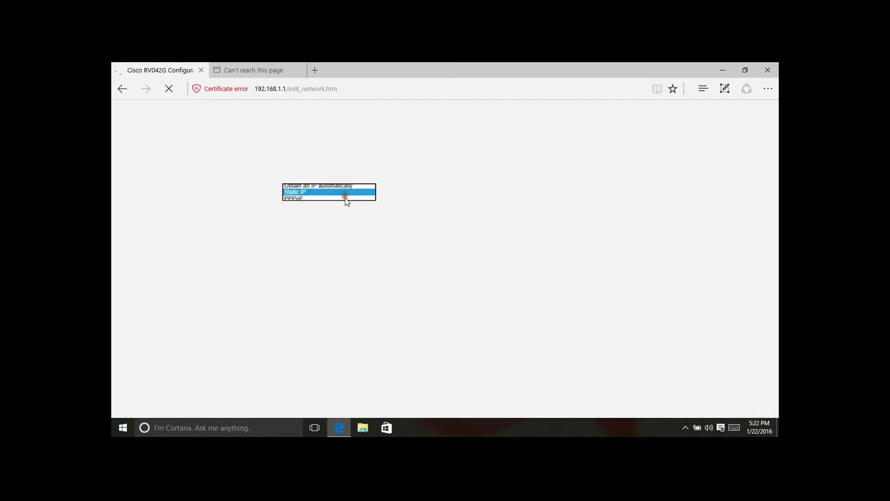
left_click(320, 203)
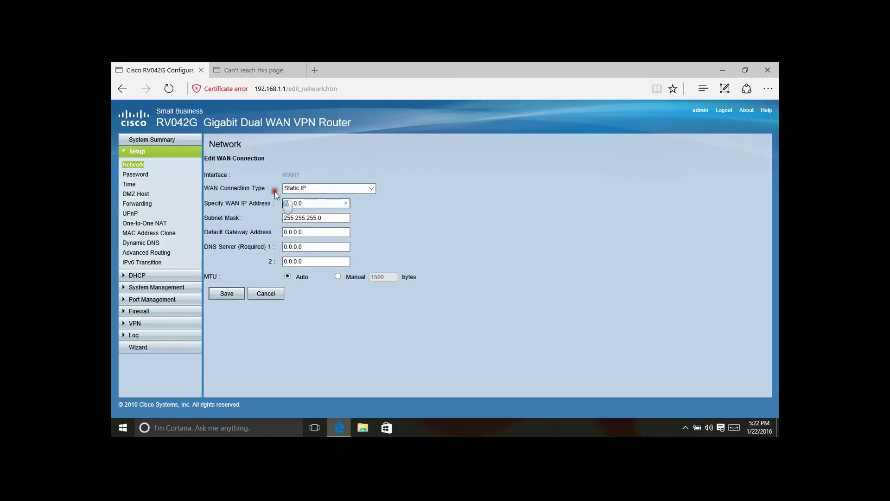
double_click(315, 203)
double_click(316, 237)
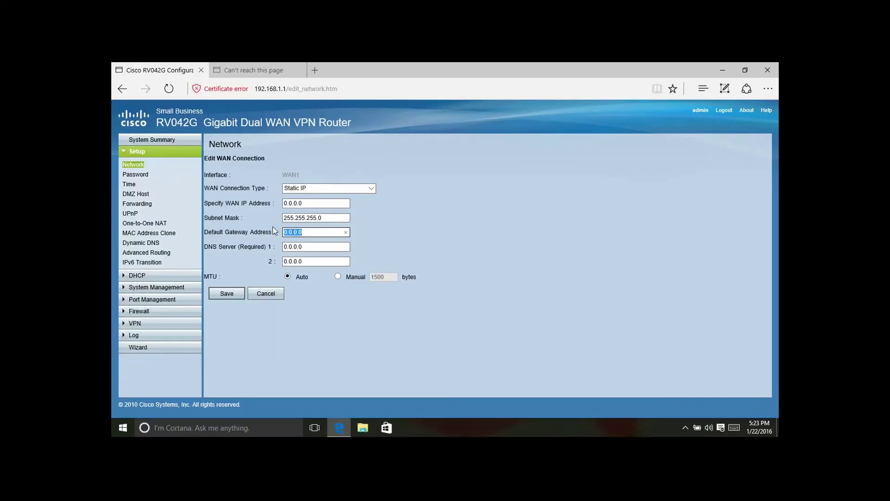
mouse_move(224, 62)
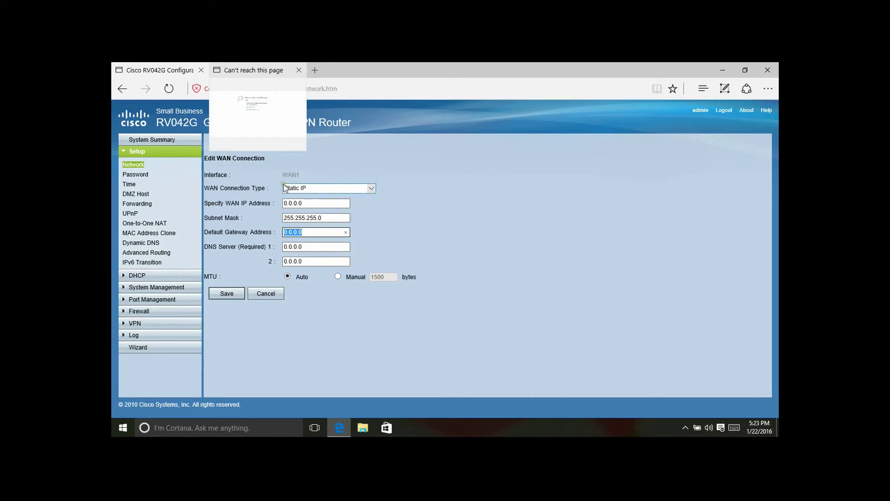
left_click(336, 206)
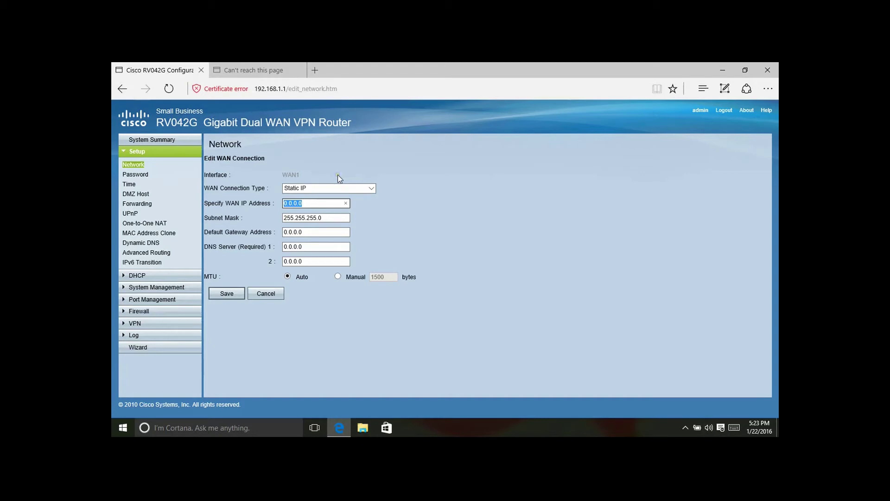
Enter WAN IP 75.130.117.242 and change the subnet mask to 255.255.252.0
type("75.130.117.242")
left_click(330, 218)
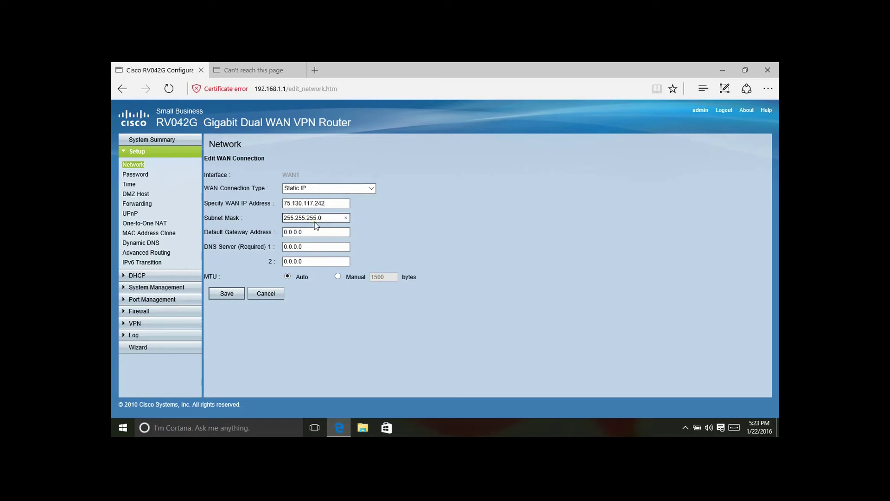
double_click(312, 218)
left_click(314, 218)
key("Delete")
type("2")
Enter gateway 75.130.117.241 and DNS servers 71.10.216.1 and 71.10.216.2
key("Tab")
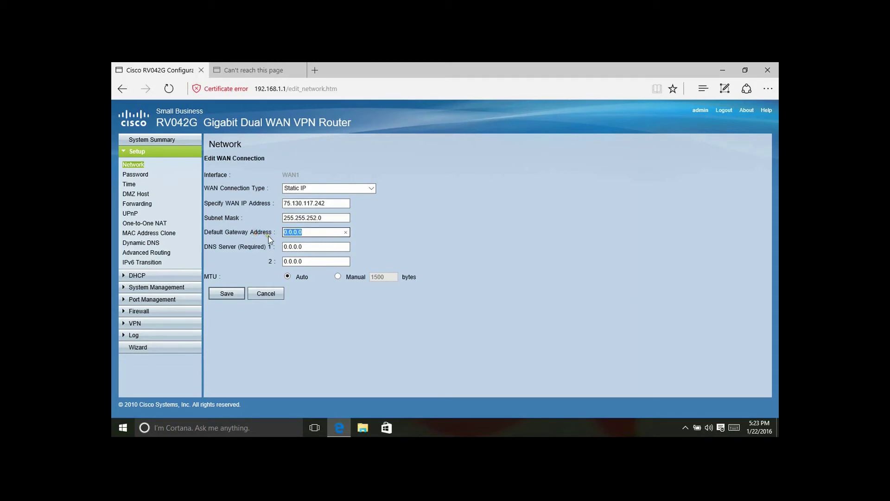
type("75.130.117.241")
key("Tab")
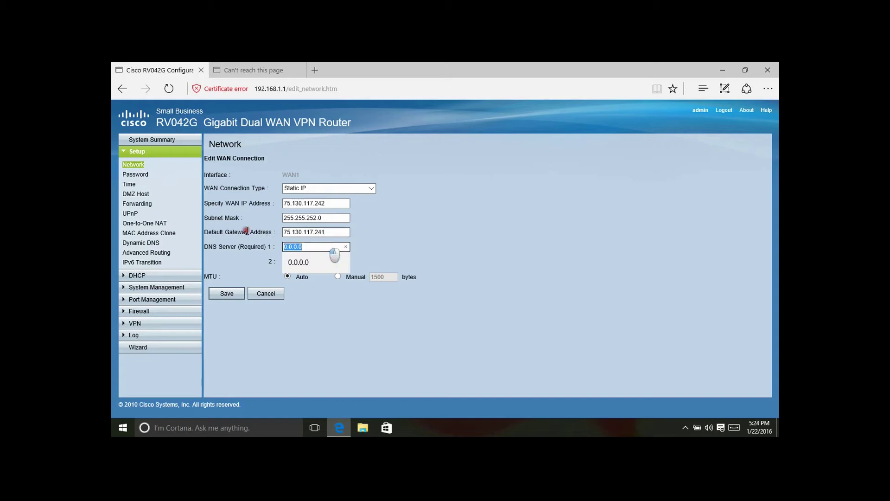
type("7")
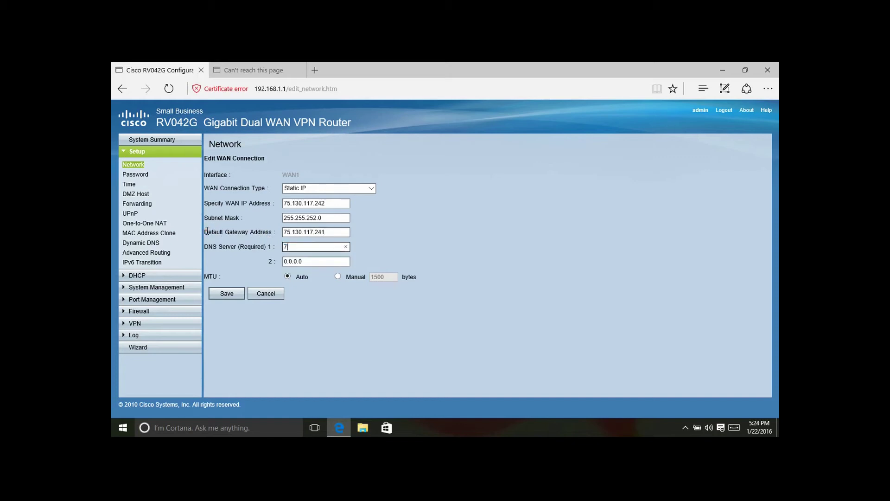
type("1.10.216.1")
double_click(326, 261)
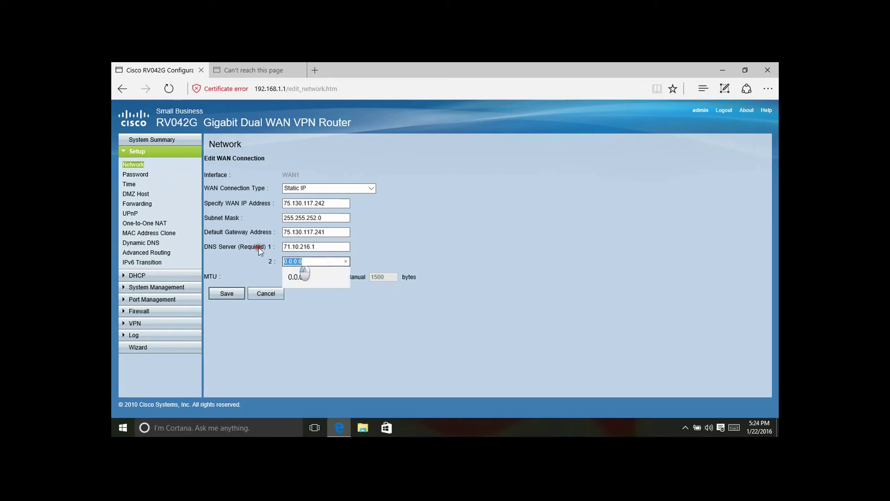
type("71.")
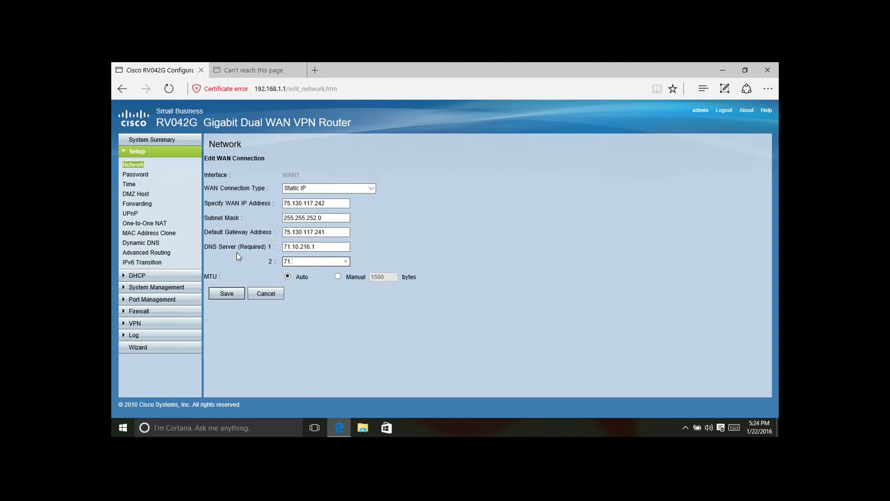
type("10.216.2")
Save the static WAN1 settings and confirm the Network page lists WAN1 as Static IP
left_click(224, 294)
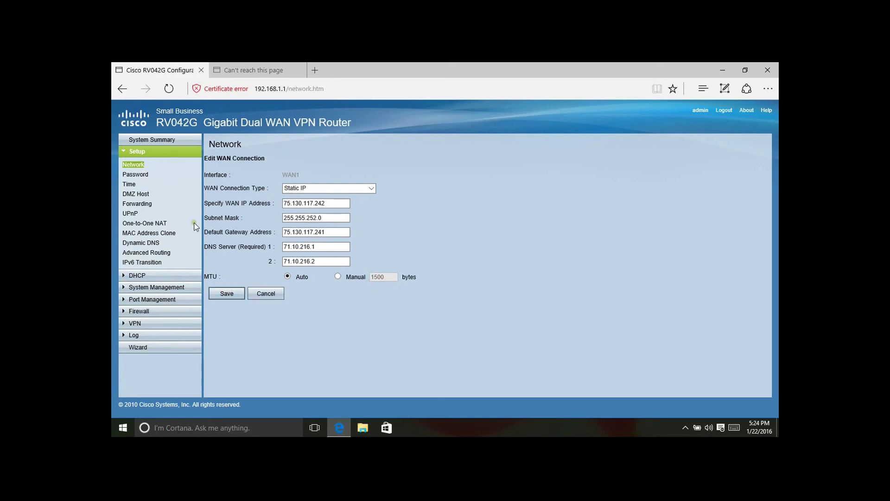
left_click(139, 165)
scroll(296, 283, "down", 3)
left_click_drag(209, 302, 288, 306)
left_click(408, 244)
scroll(408, 243, "up", 3)
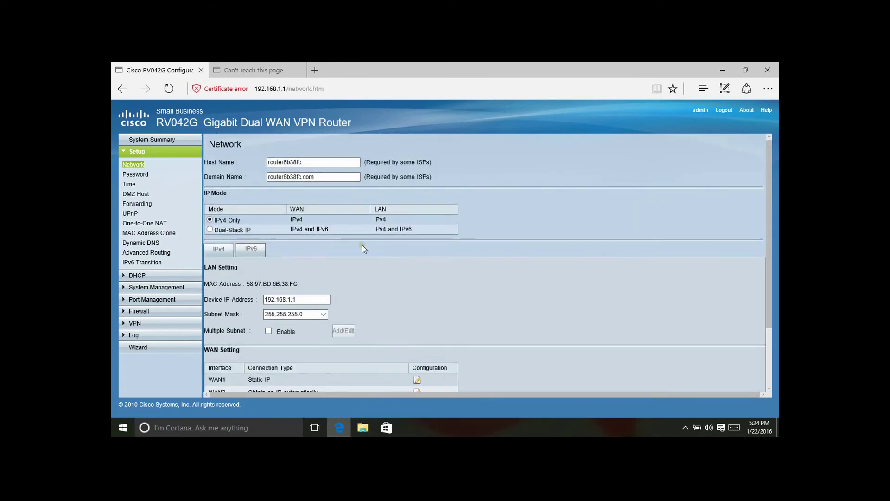
Reload the failed speedtest tab and run Speedtest.net: 50 ms ping, 101.61 down, 7.38 Mbps up
left_click(255, 70)
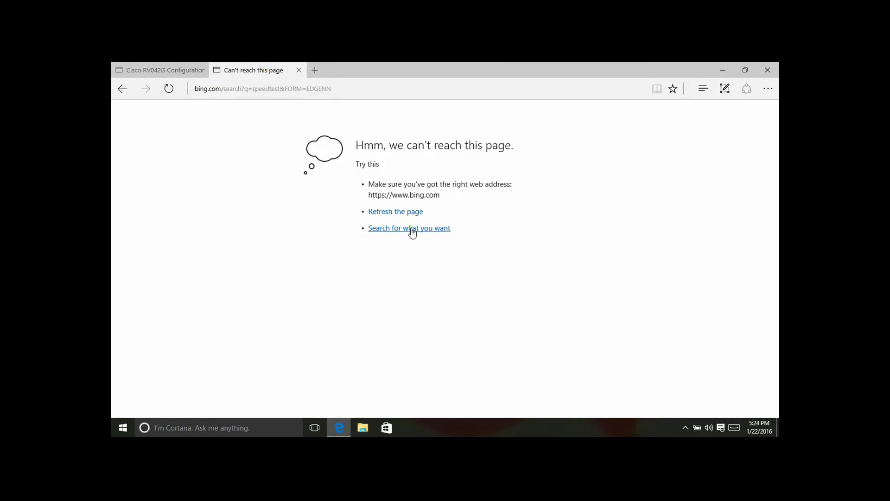
left_click(397, 214)
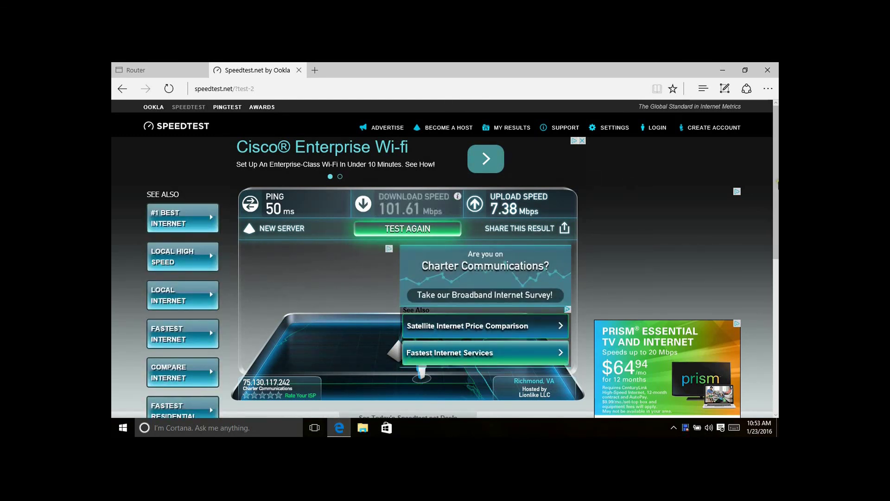
scroll(471, 186, "down", 1)
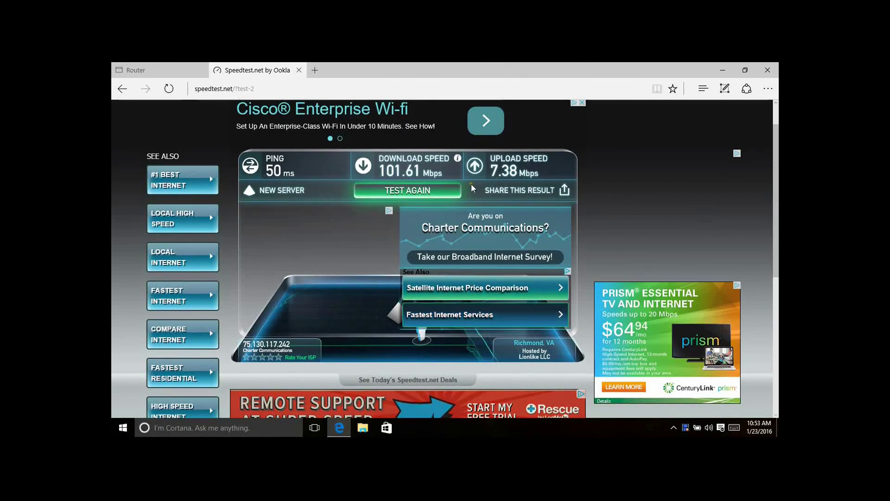